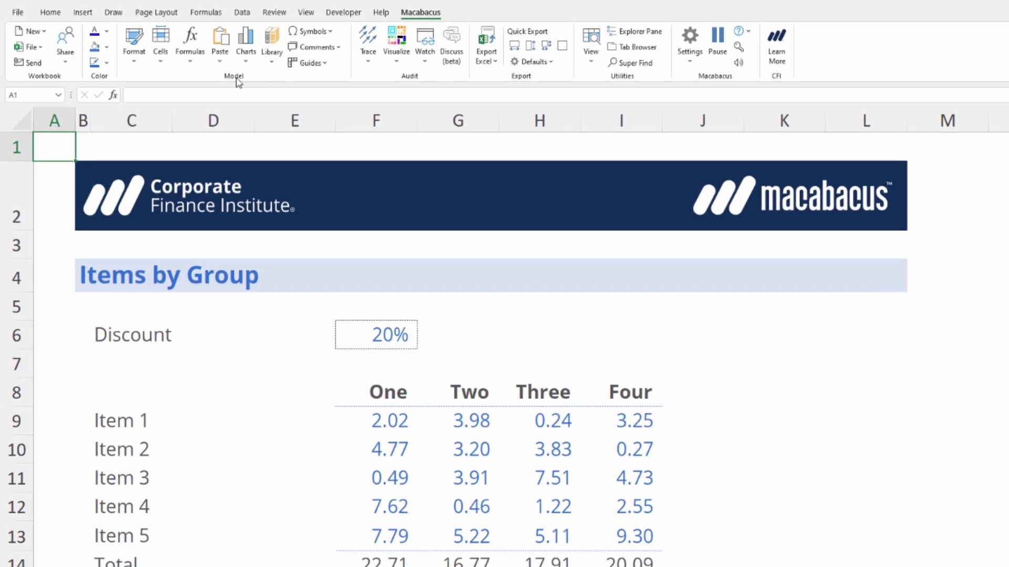
Step: Select the 20% discount cell F6, dismissing the add-in utilities and a cancelled Name Box entry
click(192, 66)
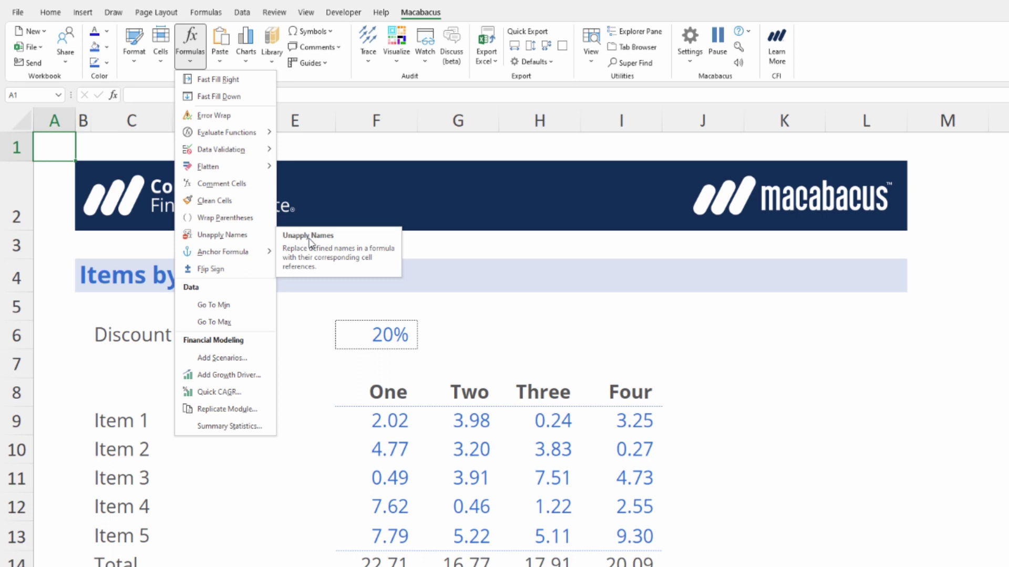
key(Escape)
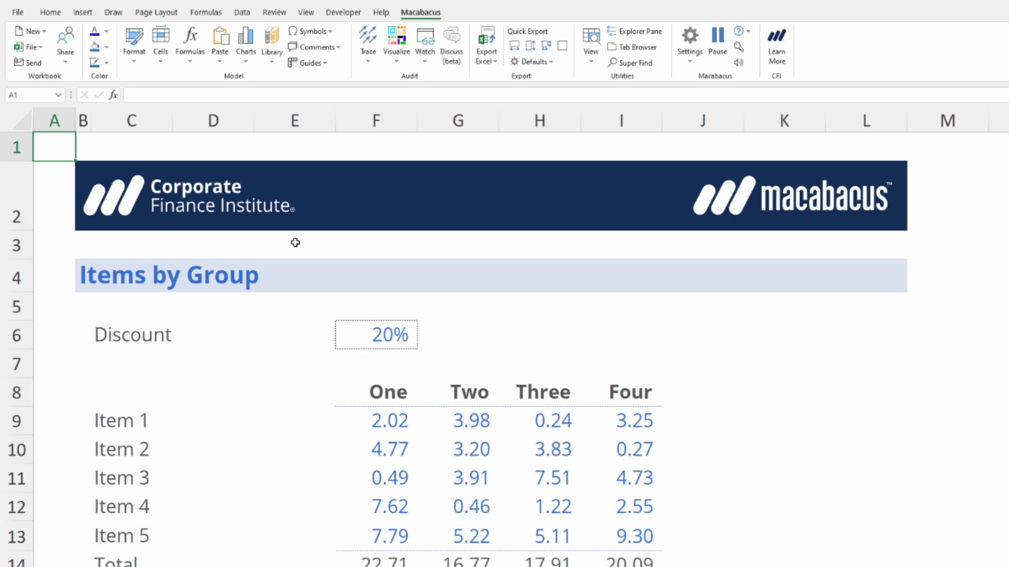
key(Down)
key(Down)
key(Down)
key(Down)
key(Down)
key(ctrl+Right)
key(ctrl+Right)
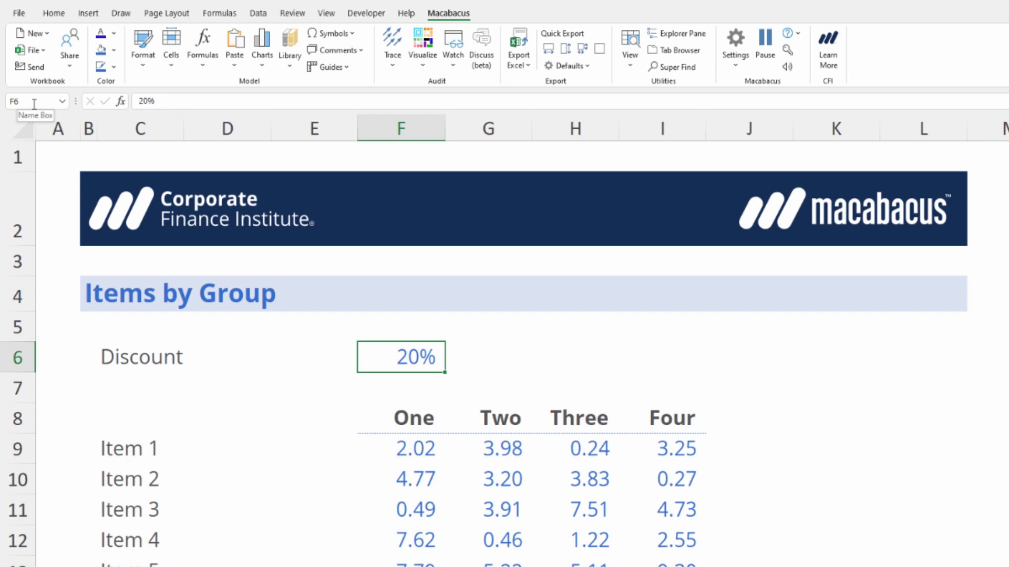
click(34, 102)
text(Discount)
key(Escape)
Step: Name cell F6 'Discount' through the Define Name dialog
key(Left)
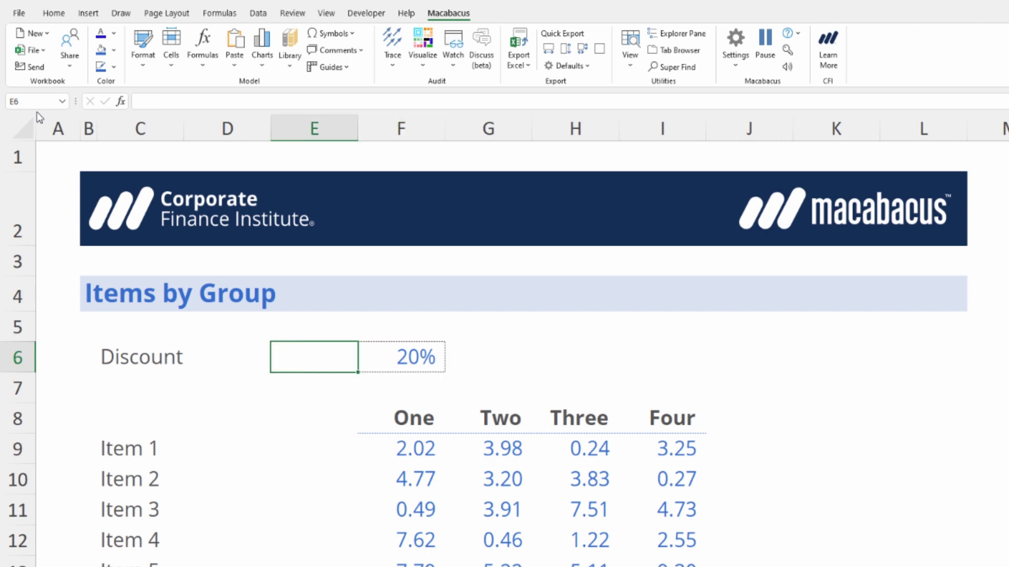
key(Right)
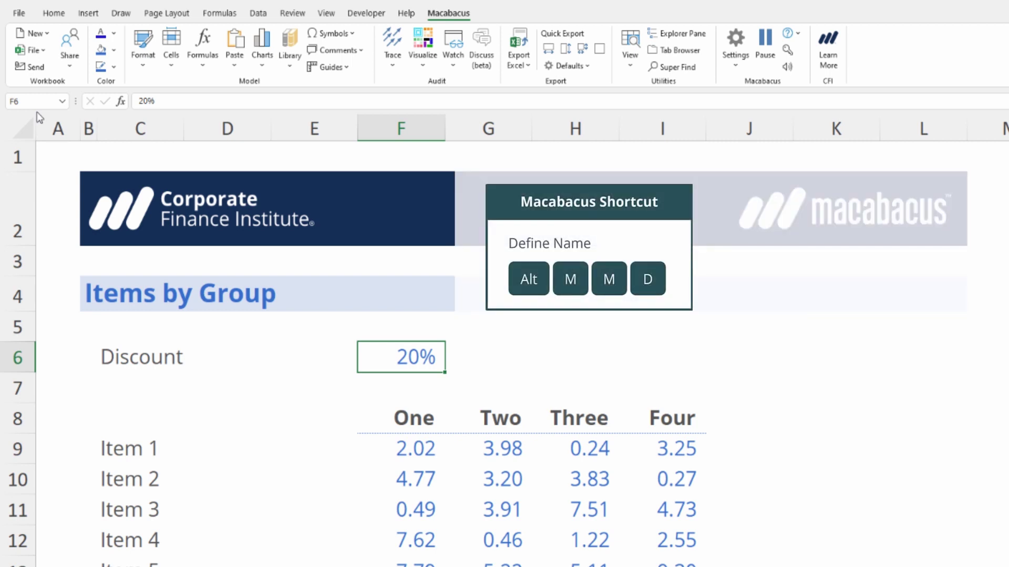
key(alt)
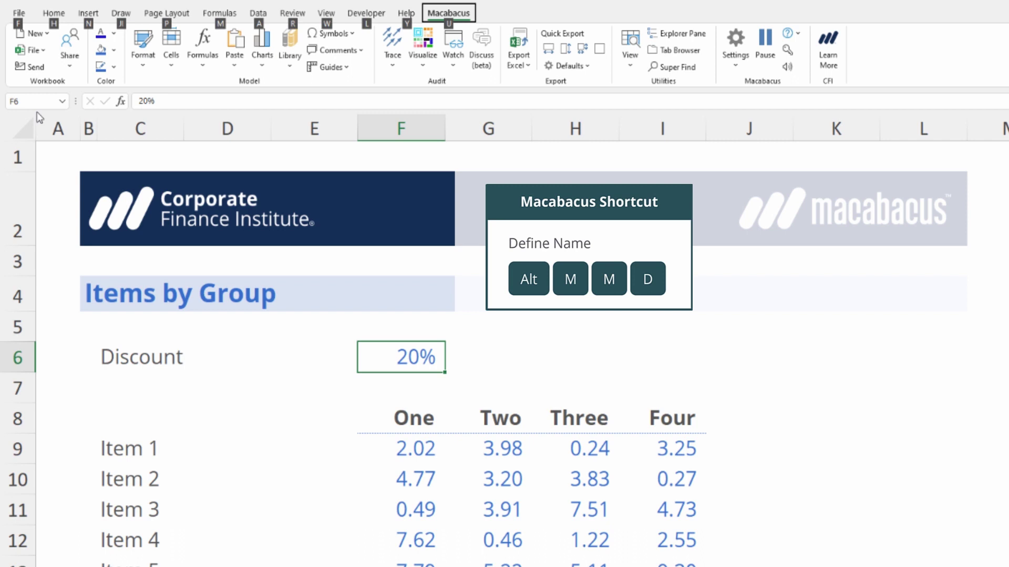
key(m)
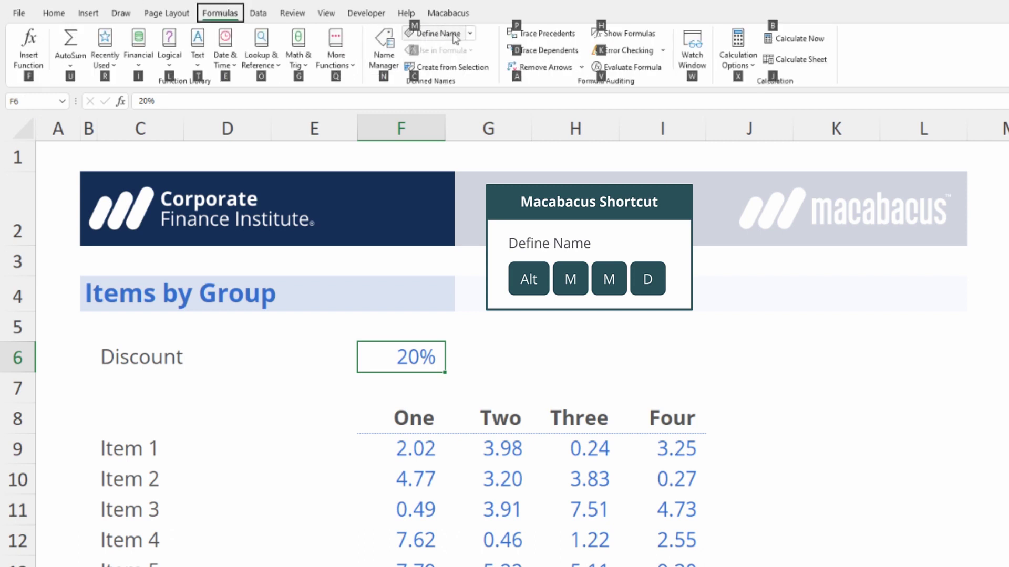
key(m)
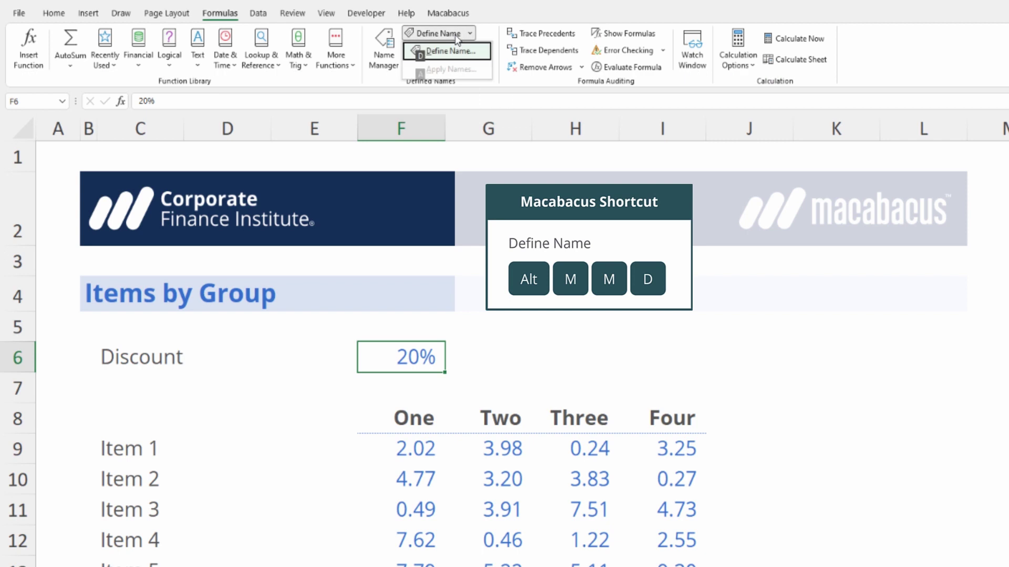
key(d)
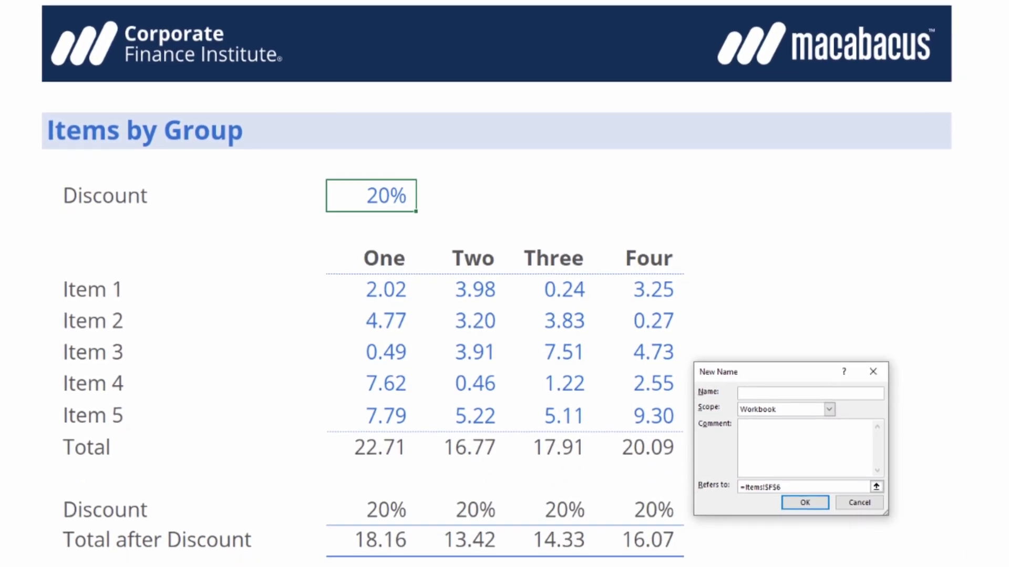
text(Discount)
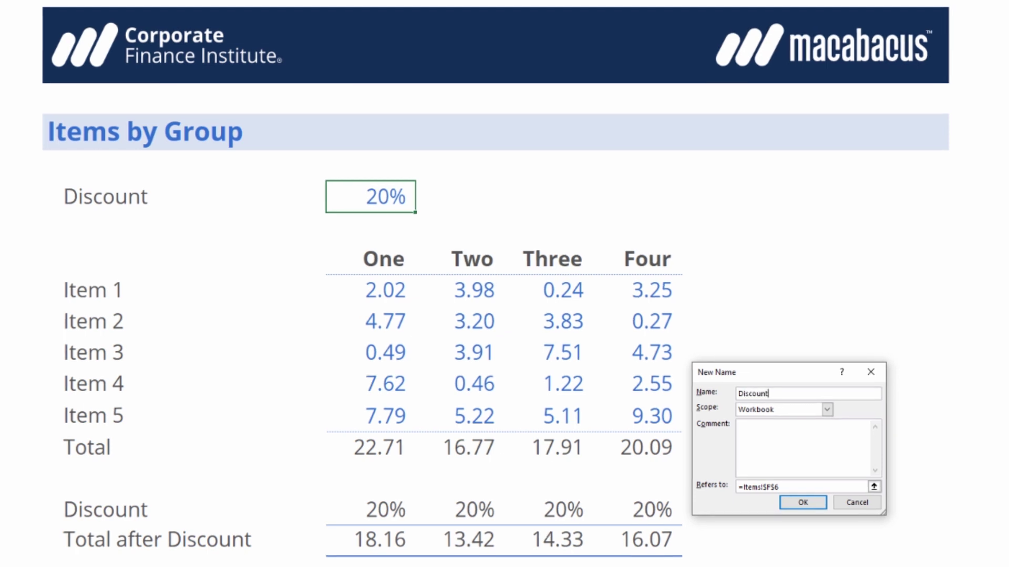
key(Return)
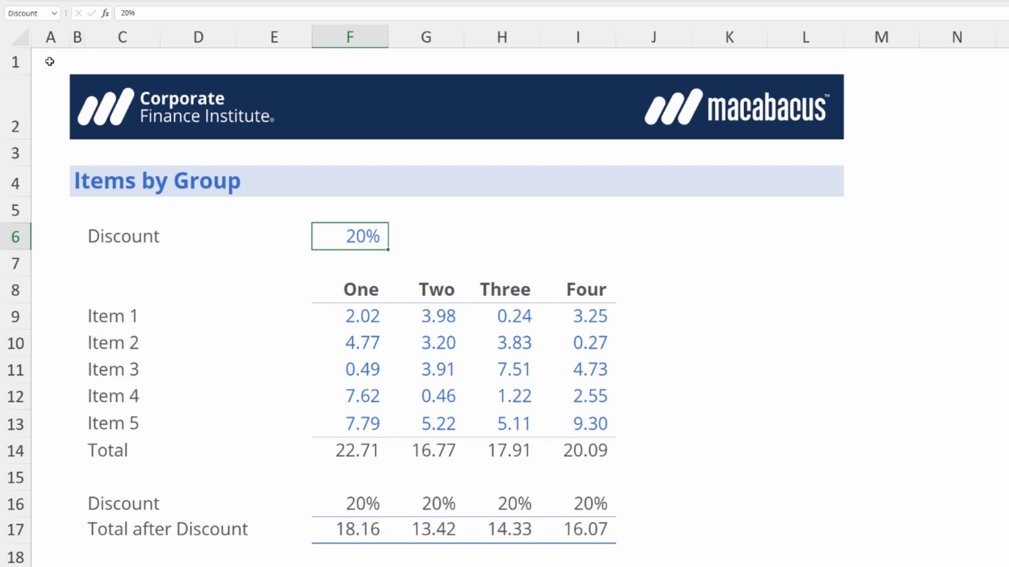
key(ctrl+c)
key(Right)
key(Right)
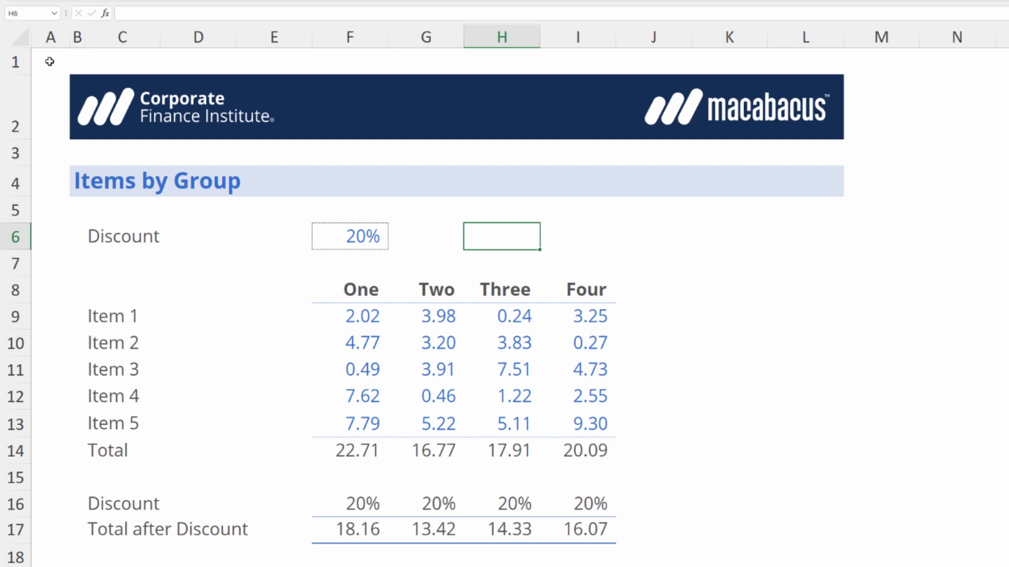
text(=di)
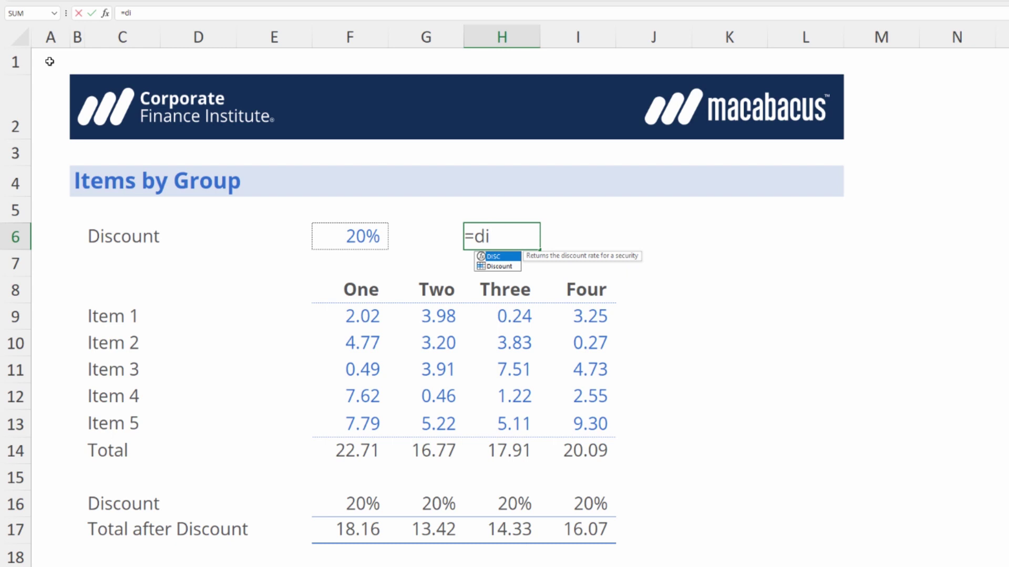
key(Down)
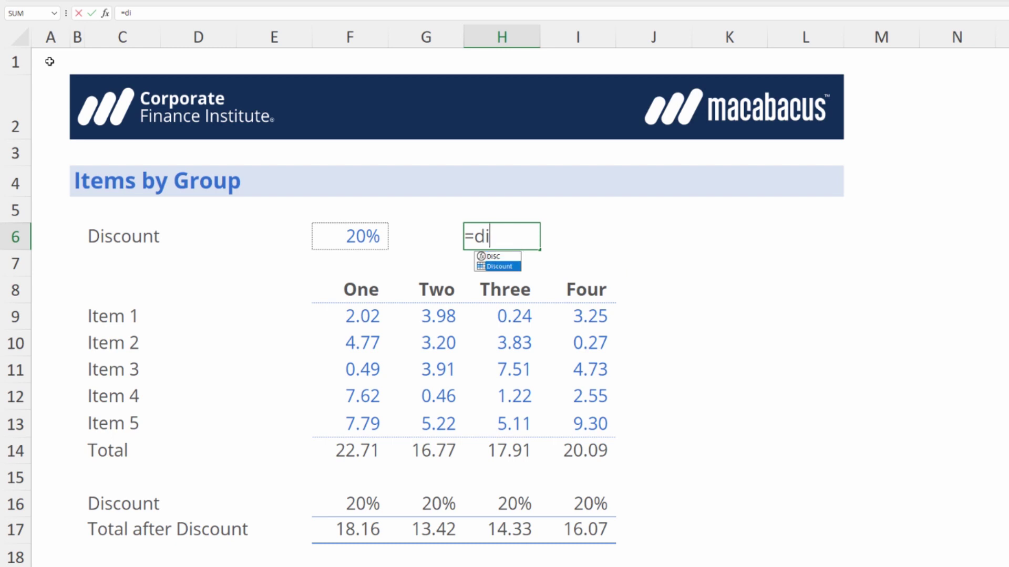
key(Tab)
key(Return)
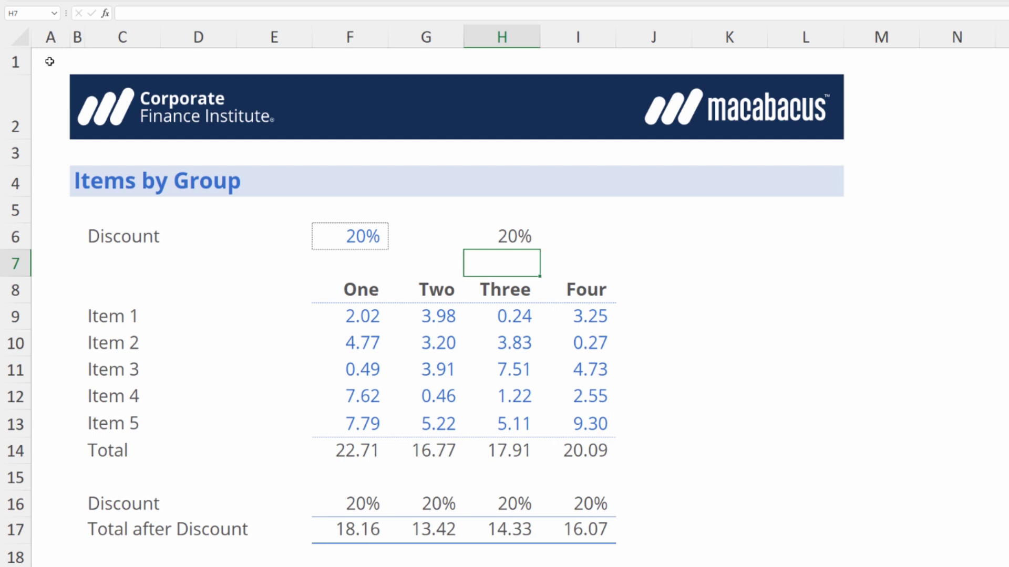
key(Up)
key(Delete)
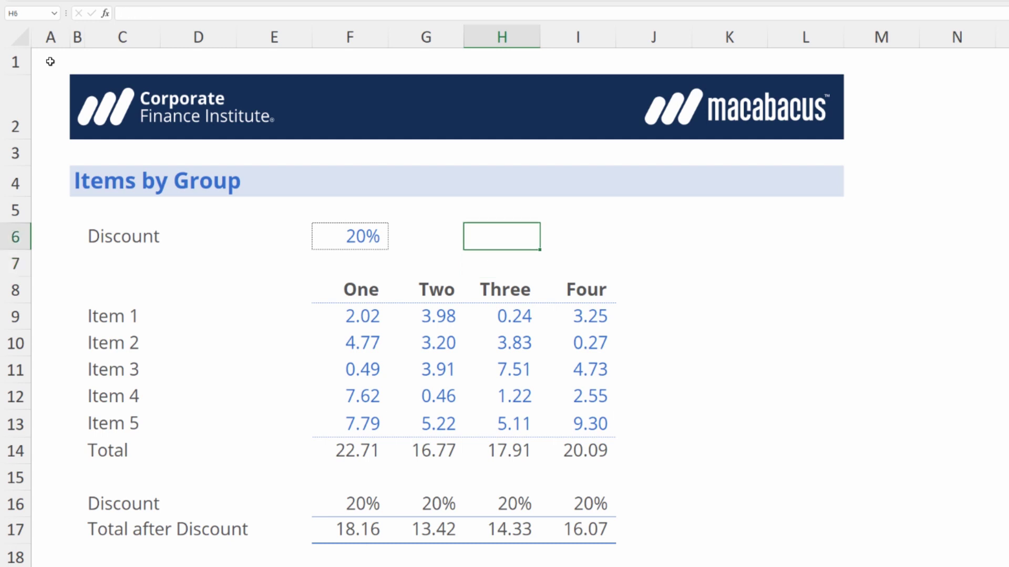
key(Left)
key(Down)
key(Down)
key(ctrl+Down)
key(Left)
key(Down)
key(Down)
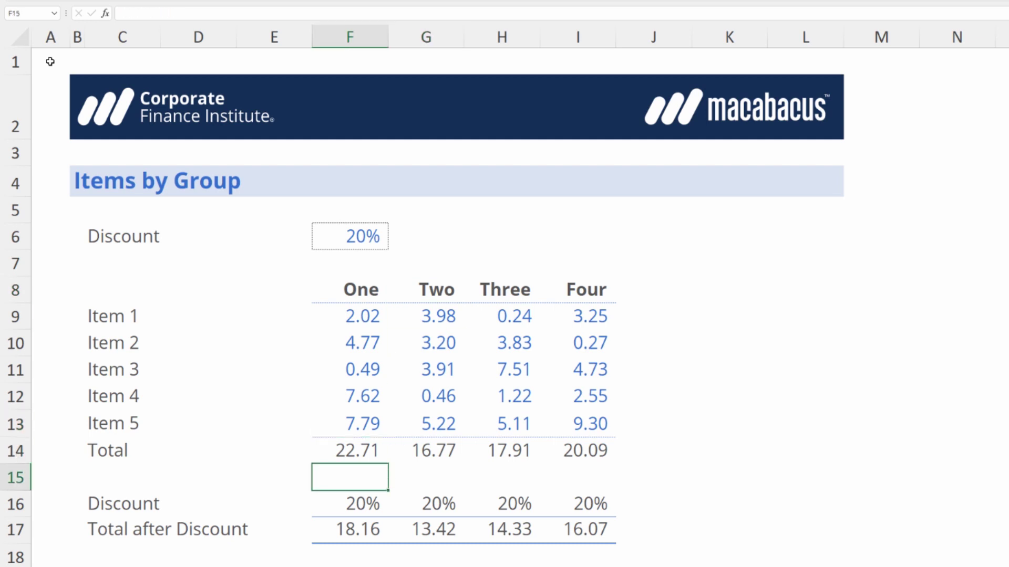
key(shift+Down)
key(shift+Right)
key(shift+Right)
key(shift+Right)
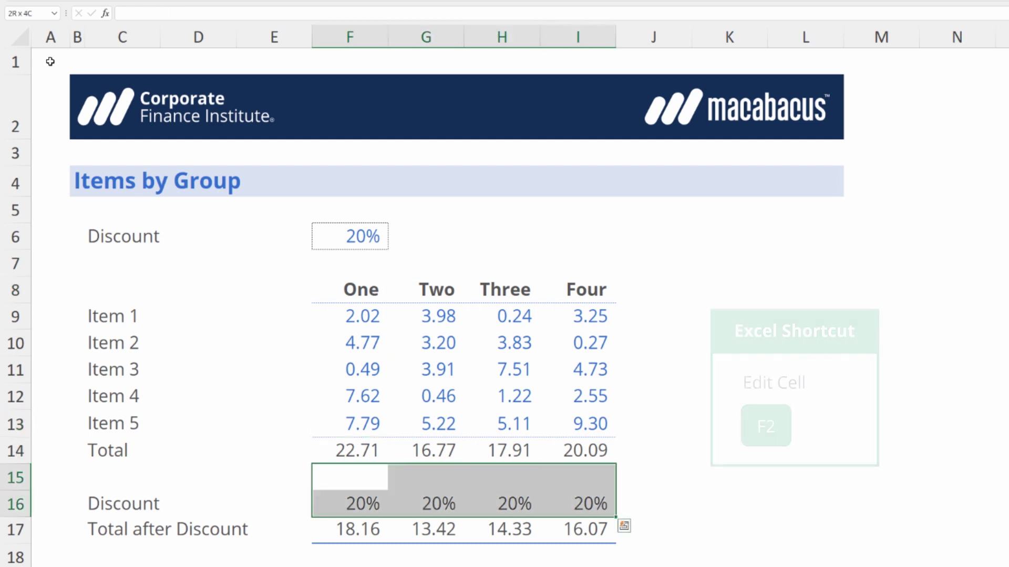
key(shift+BackSpace)
key(Down)
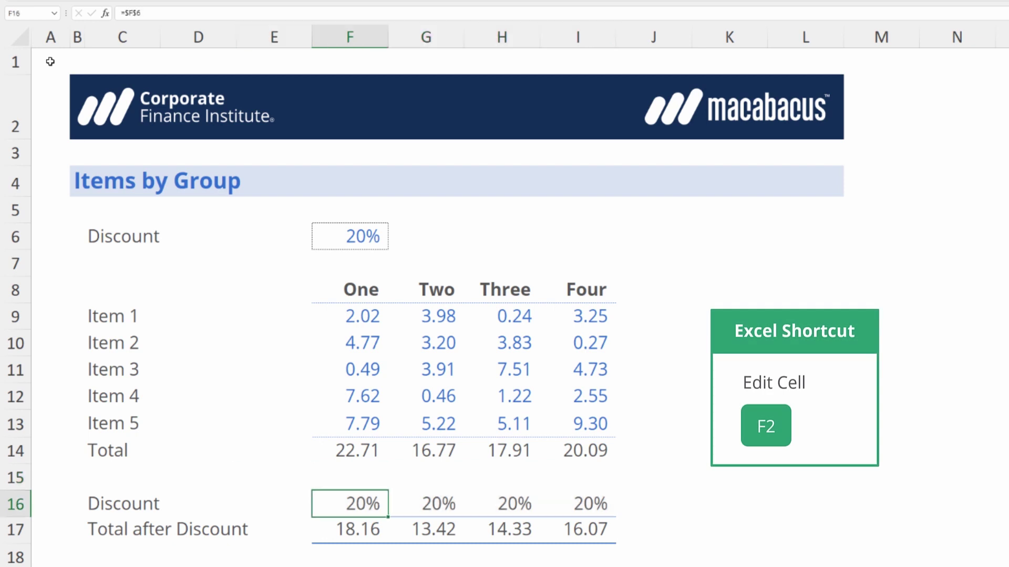
key(F2)
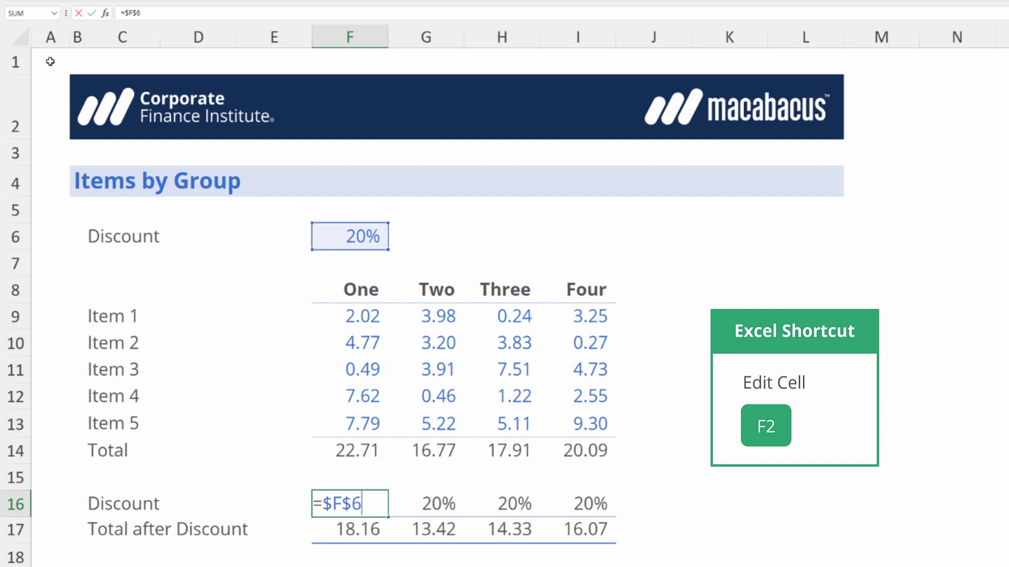
key(Return)
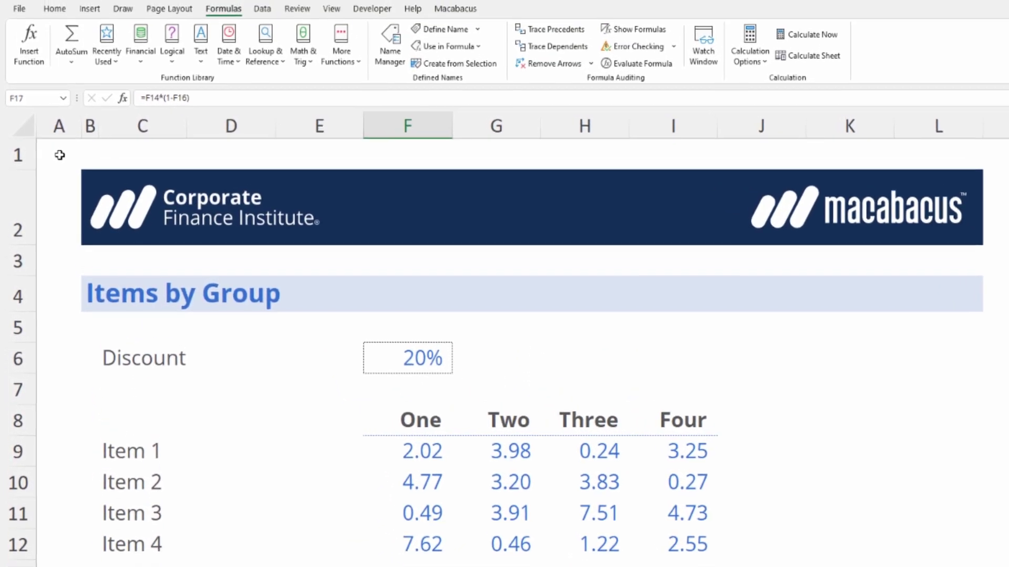
Step: Apply the Discount name so formulas referencing F6 show Discount instead
key(alt)
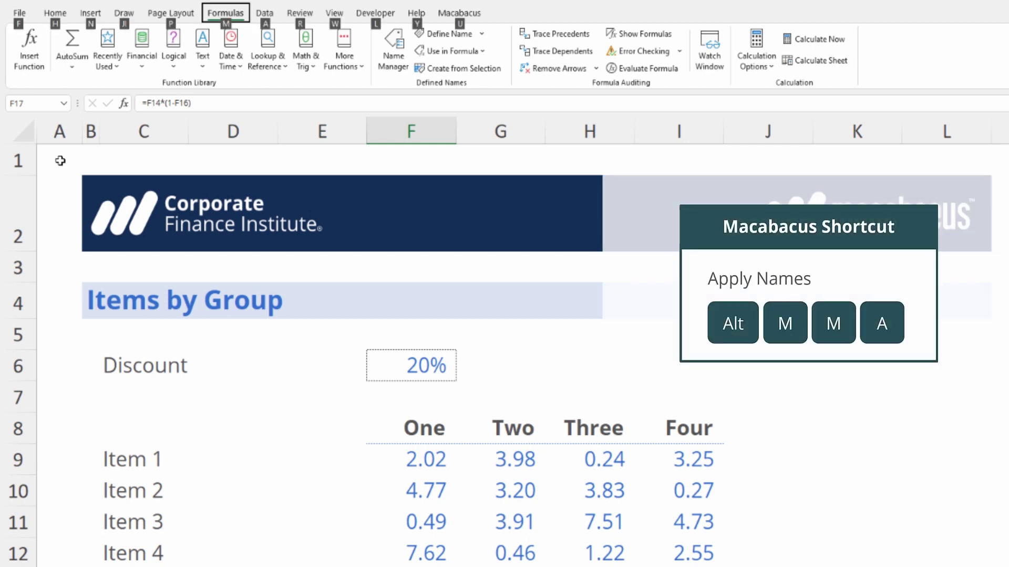
key(m)
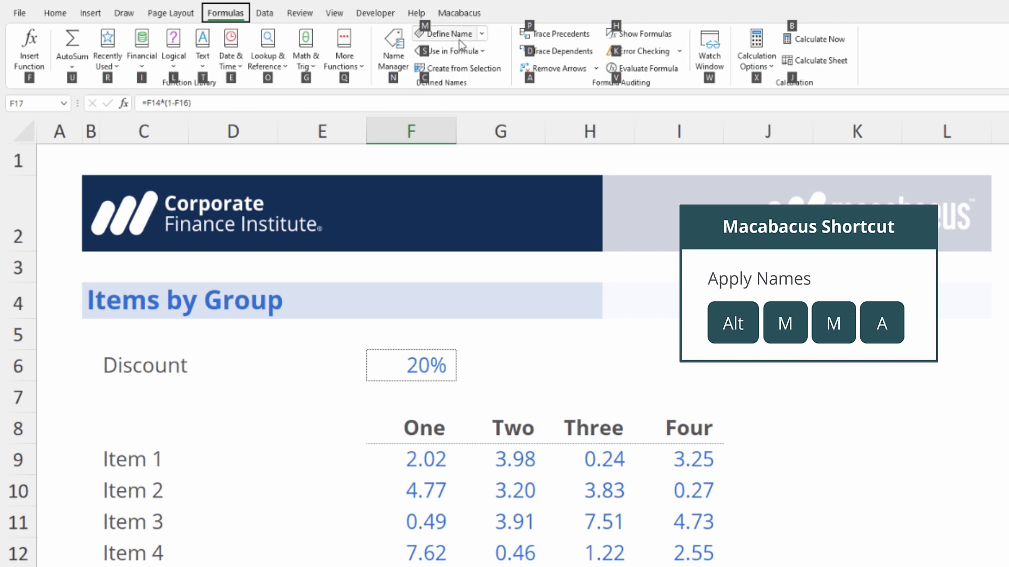
key(m)
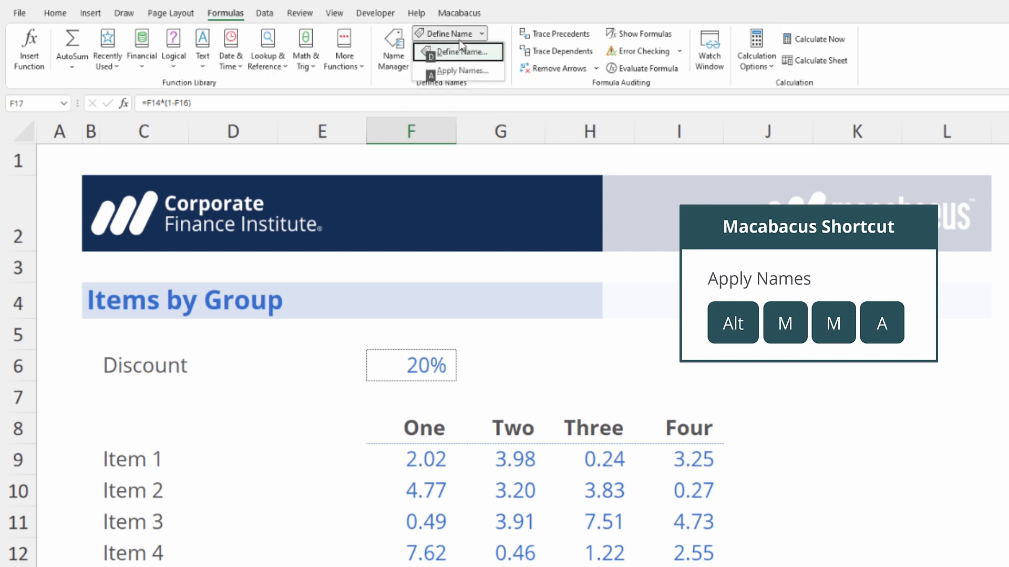
key(a)
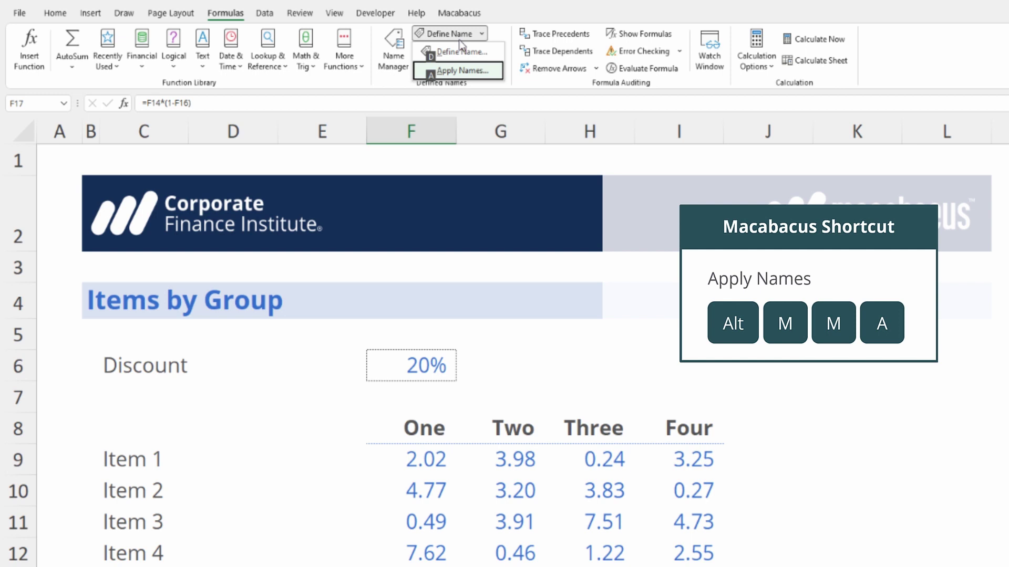
key(a)
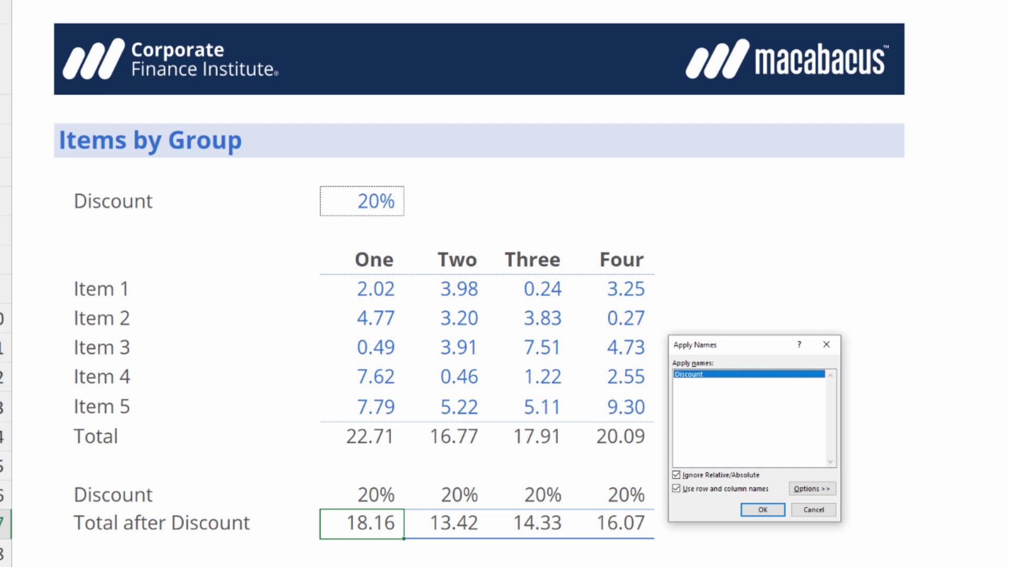
key(Return)
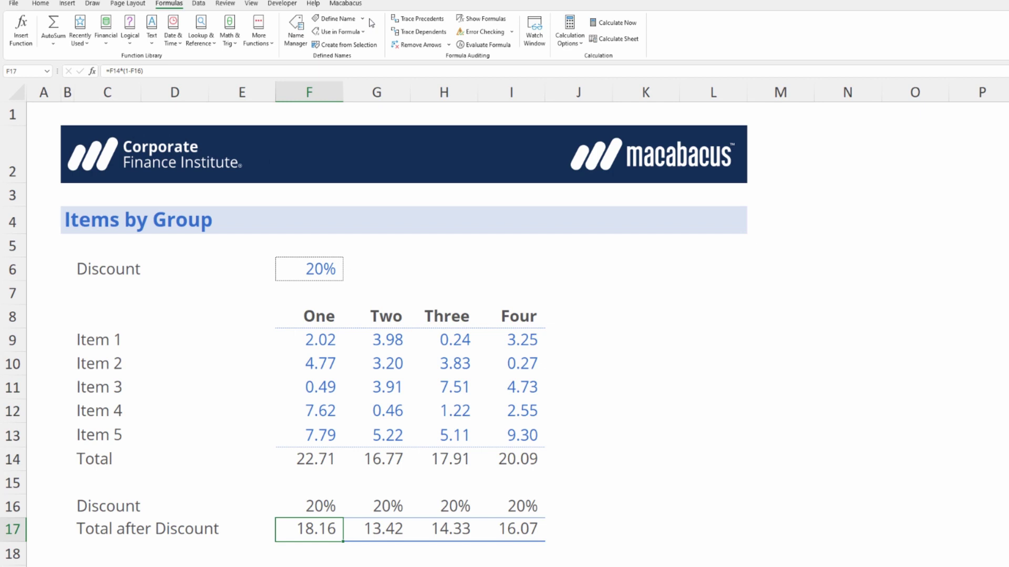